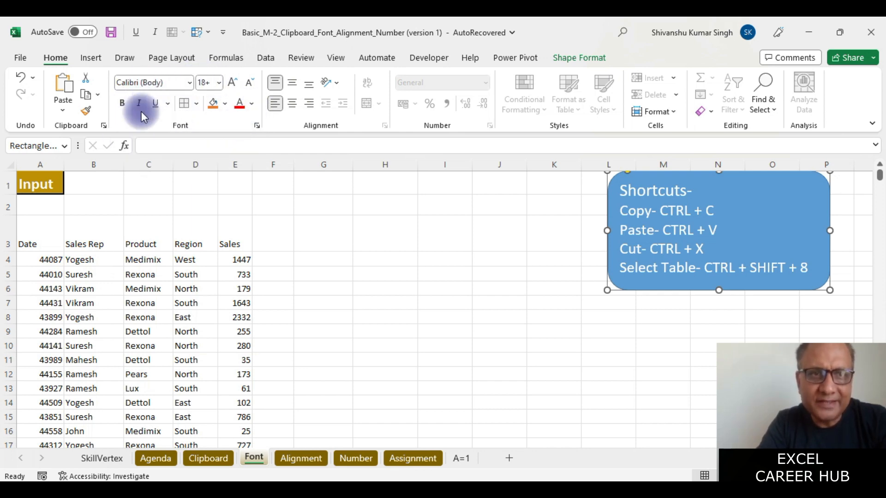
Check the extent of the sales table starting at A3, select the whole table and apply all borders to it.
click(45, 245)
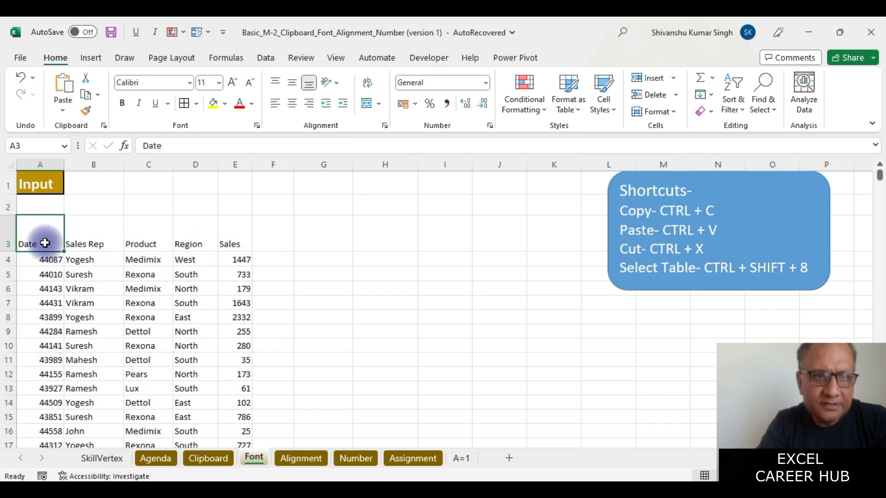
key(ctrl+Down)
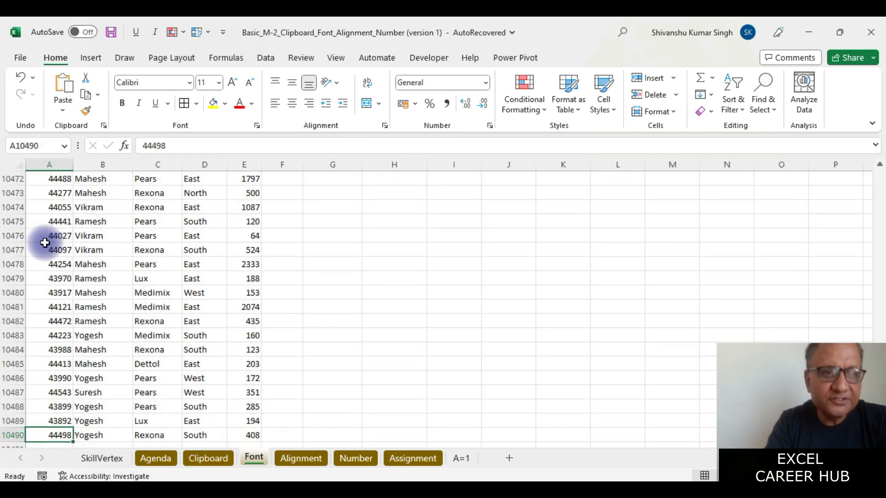
key(ctrl+Up)
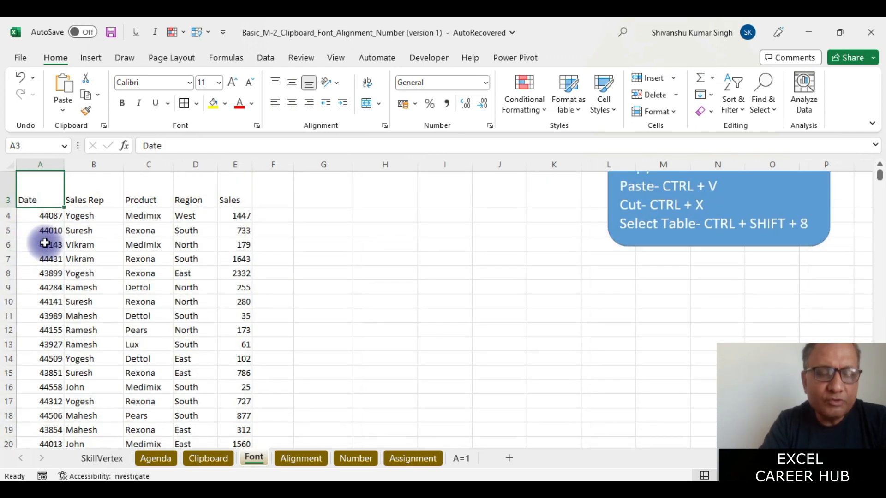
click(45, 243)
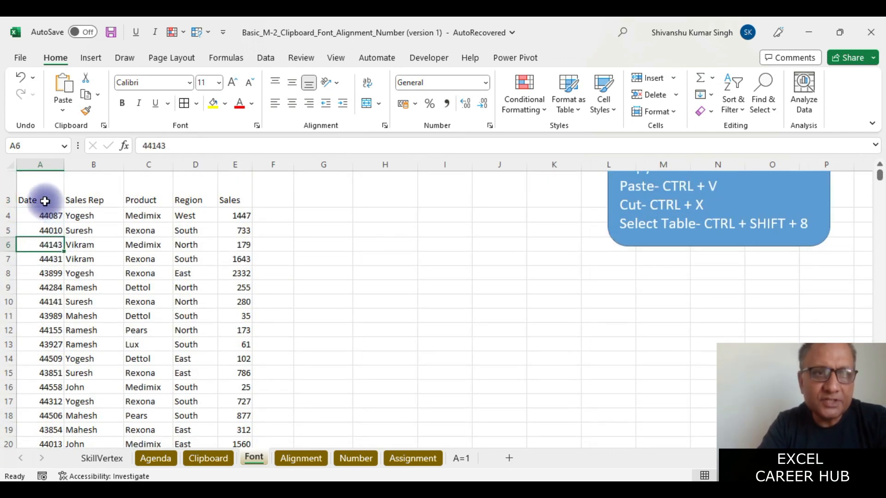
click(45, 202)
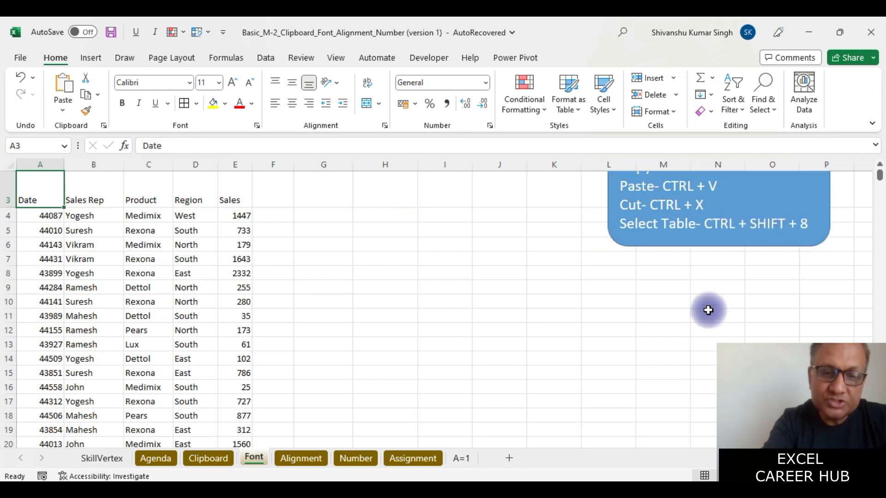
key(ctrl+shift+8)
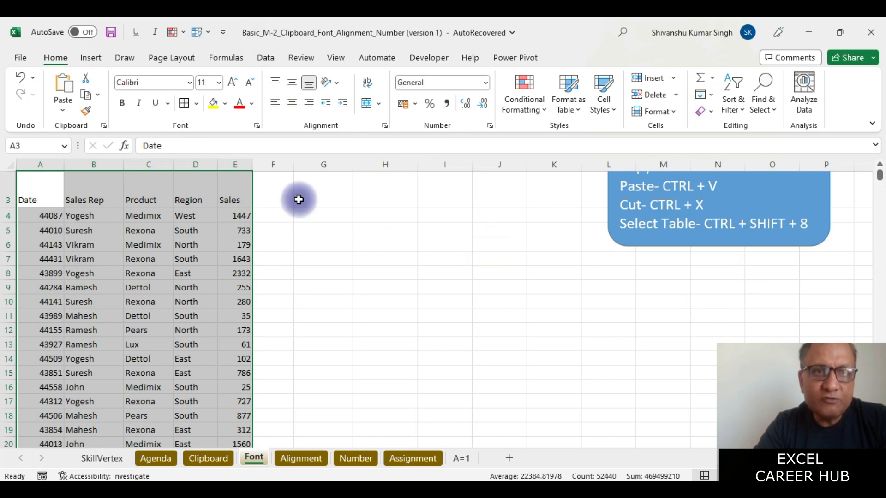
click(185, 104)
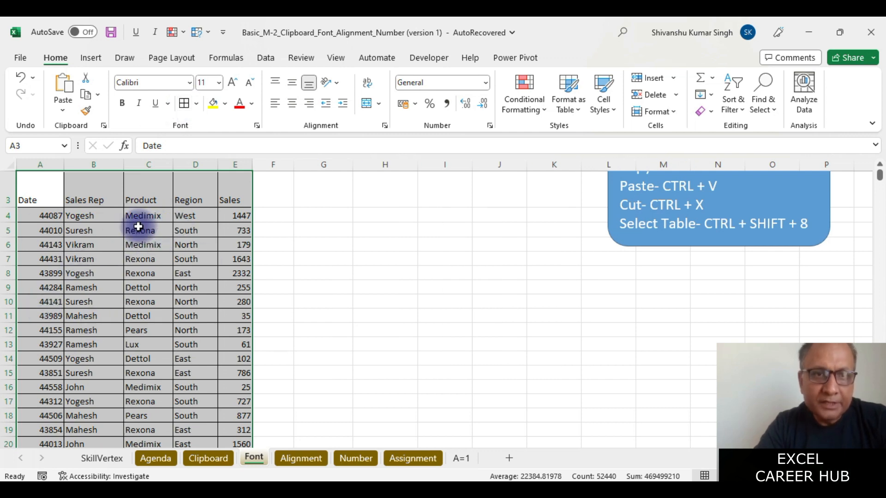
Fill the whole bordered table with a light blue theme color.
click(226, 104)
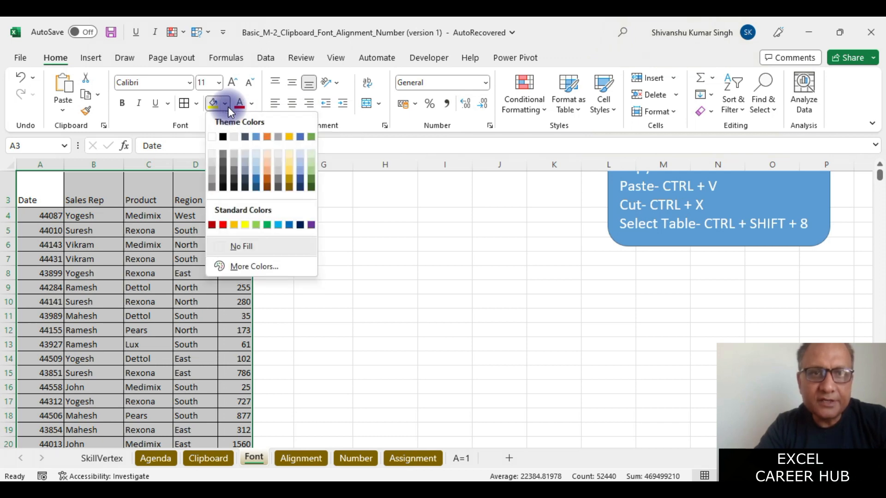
click(268, 161)
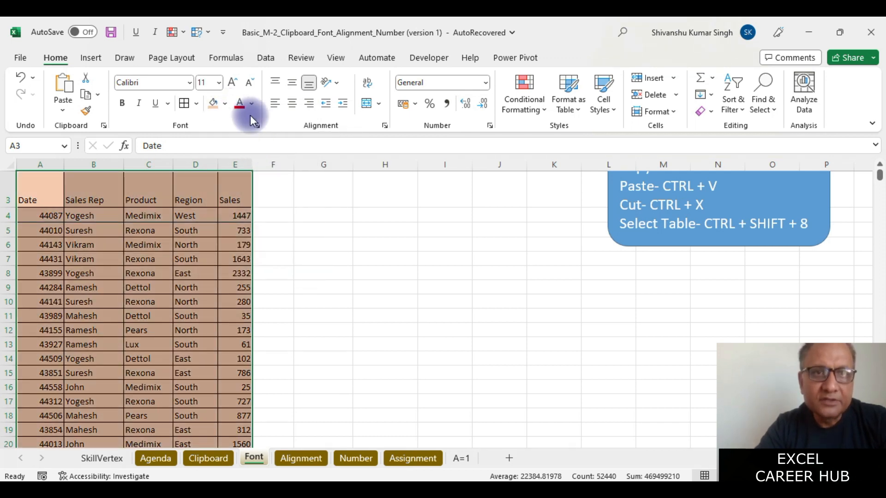
click(225, 104)
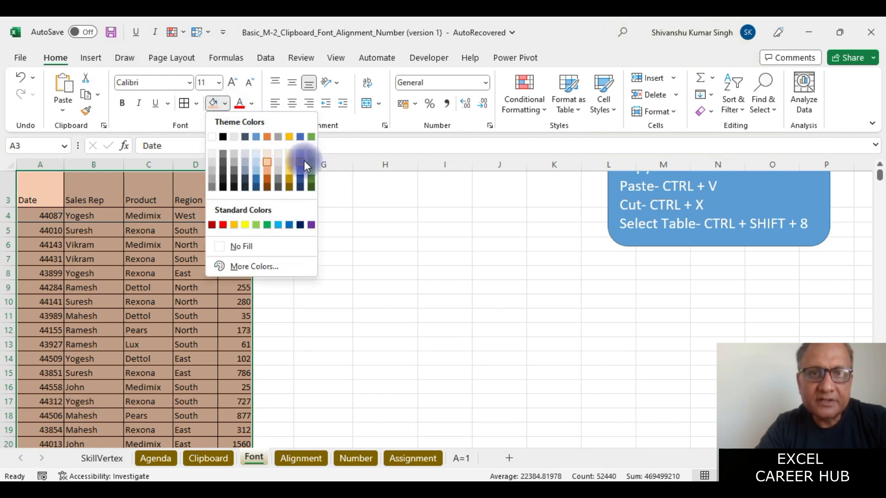
click(303, 161)
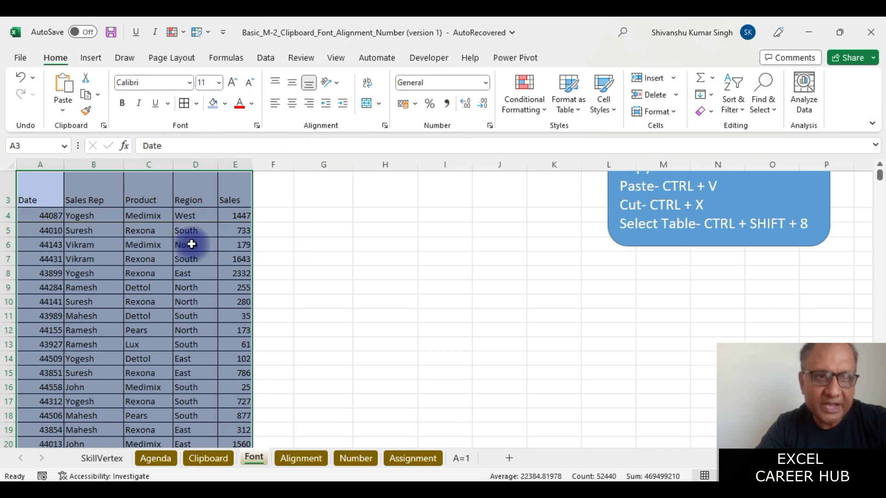
click(52, 198)
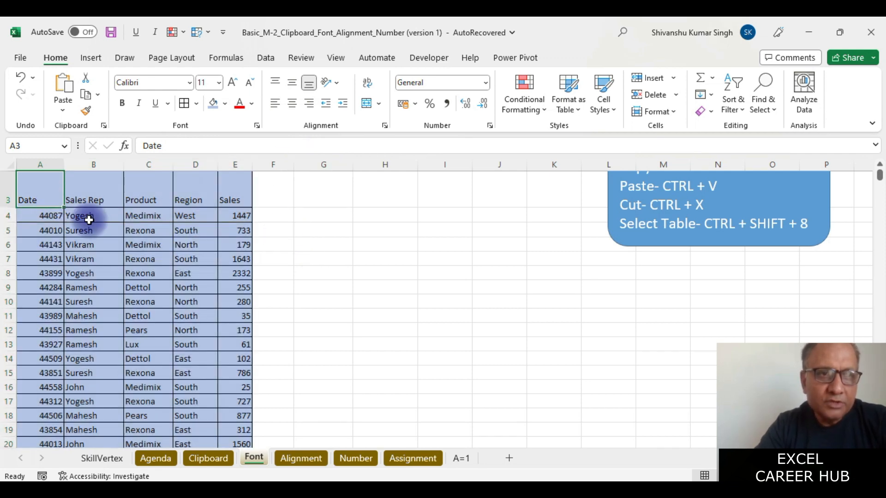
Format the values in the Date column, from A4 to the last row, as Short Date.
click(57, 215)
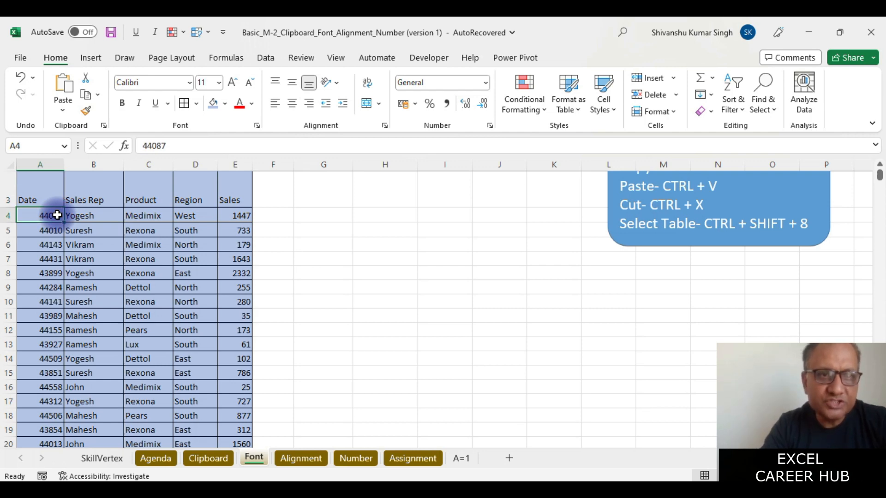
key(ctrl+shift+Down)
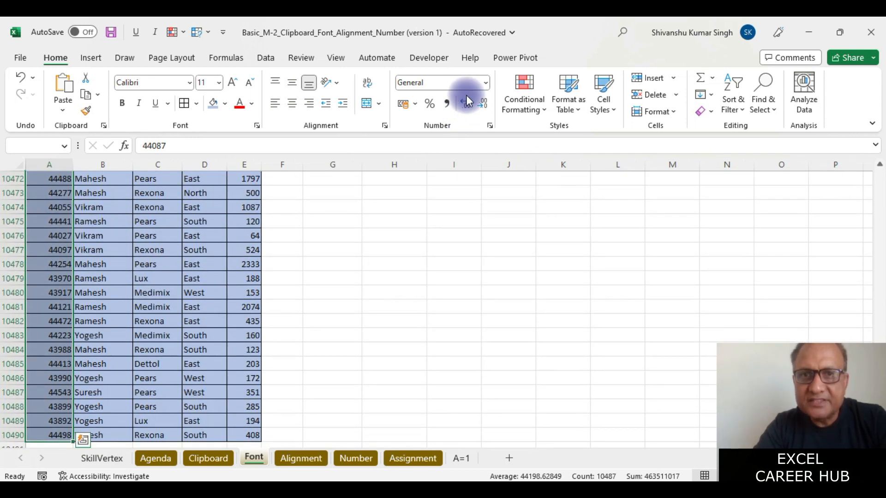
click(484, 83)
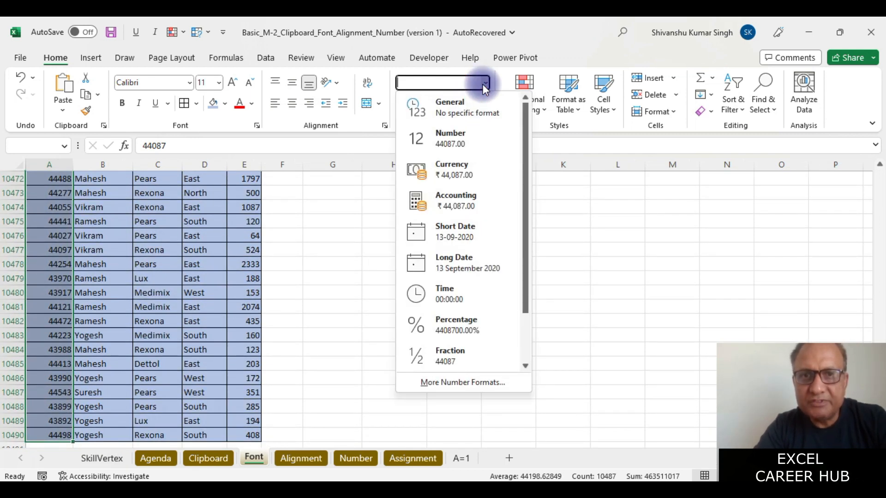
click(454, 230)
key(ctrl+BackSpace)
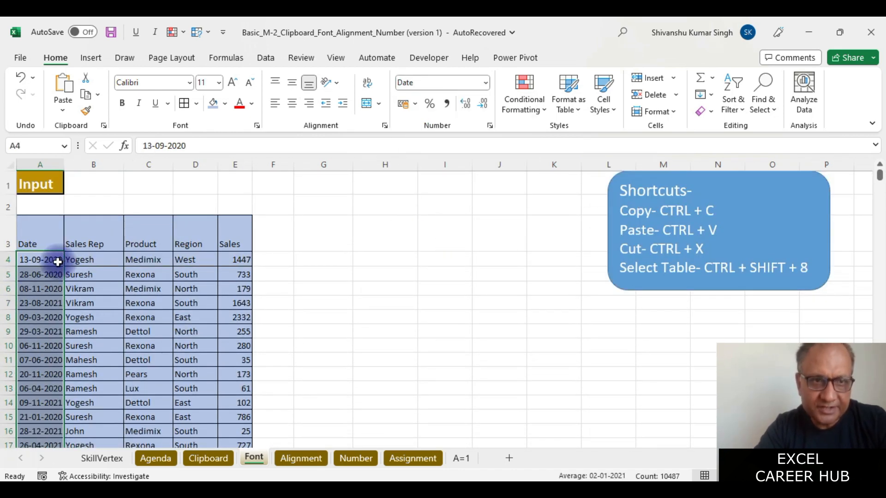
Fill the header cells A3:E3 with the darkest blue theme color.
click(46, 245)
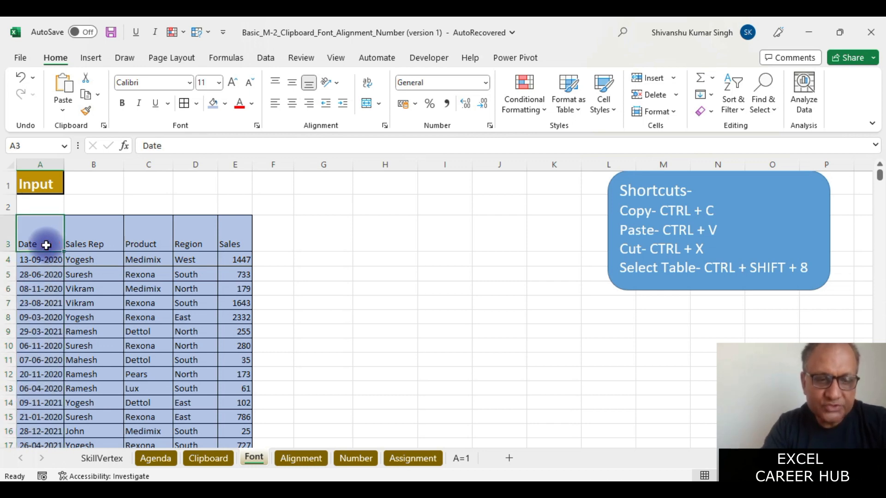
key(shift+Right)
key(shift+Right)
key(shift+Right)
key(shift+Right)
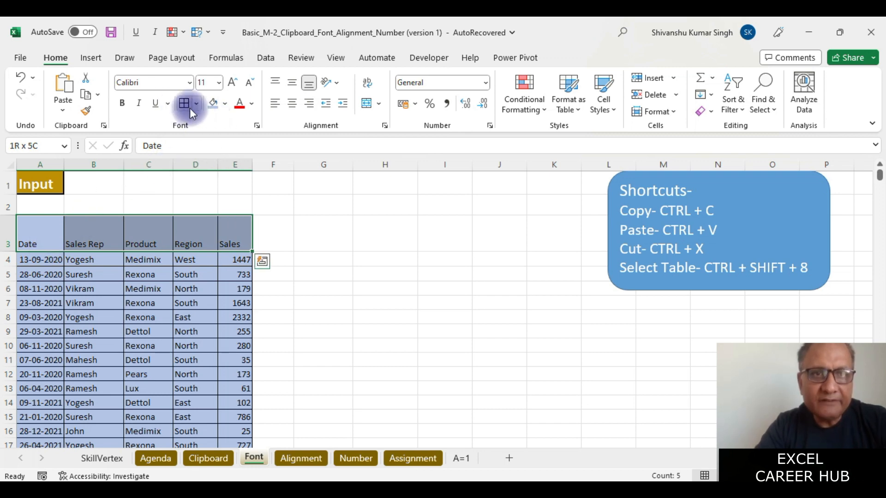
click(227, 104)
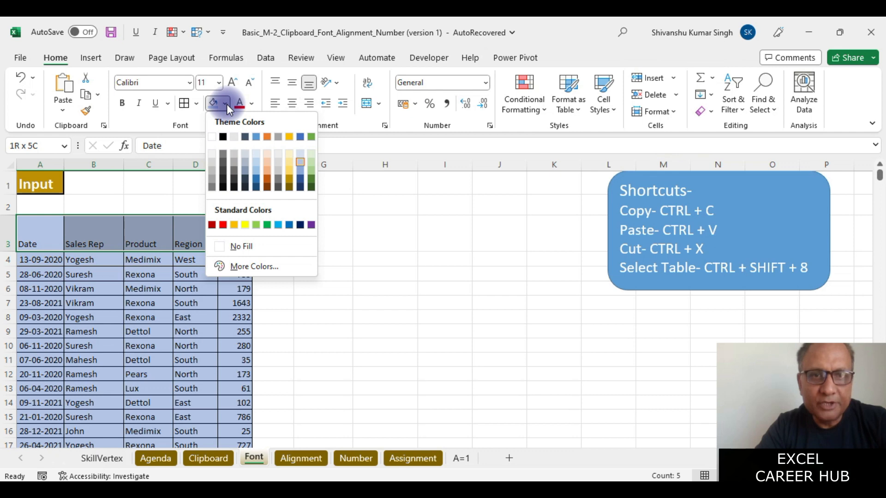
click(300, 187)
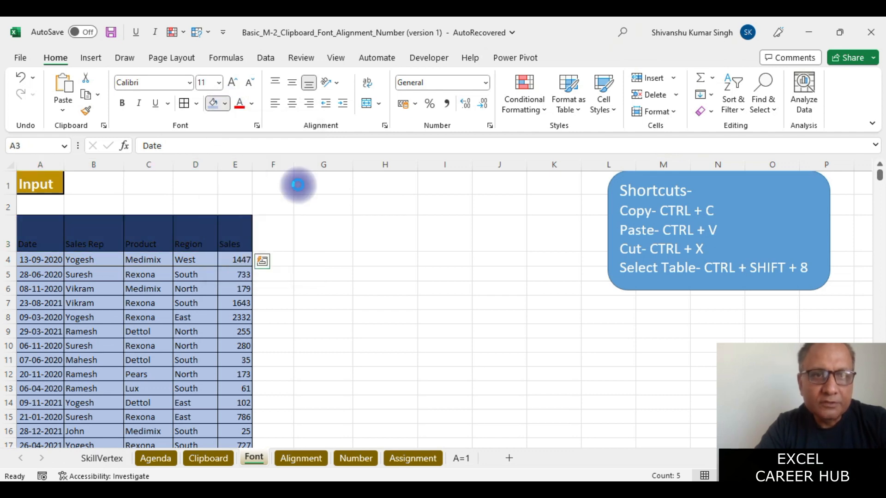
Set the header row's font color to white and its fill to the standard dark blue.
click(253, 104)
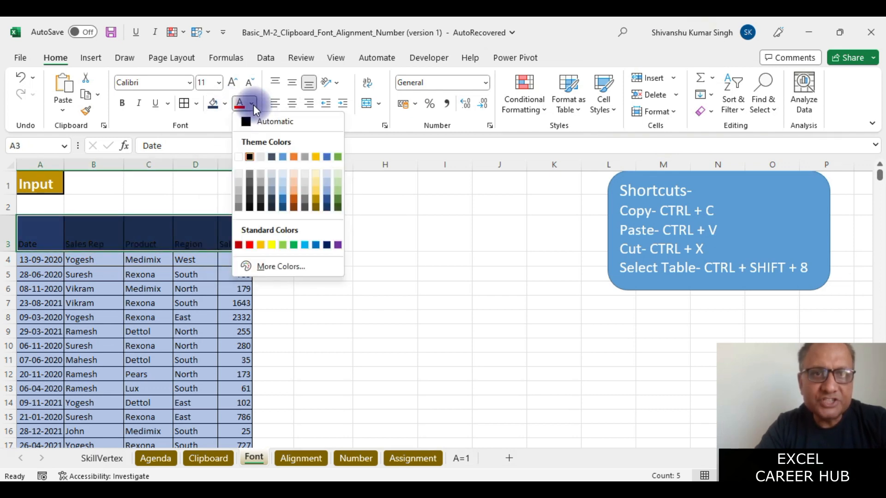
click(239, 155)
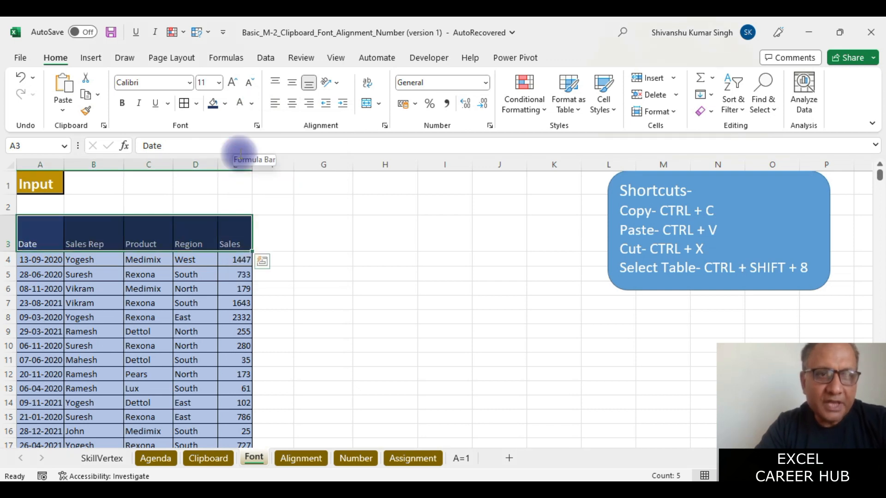
click(226, 104)
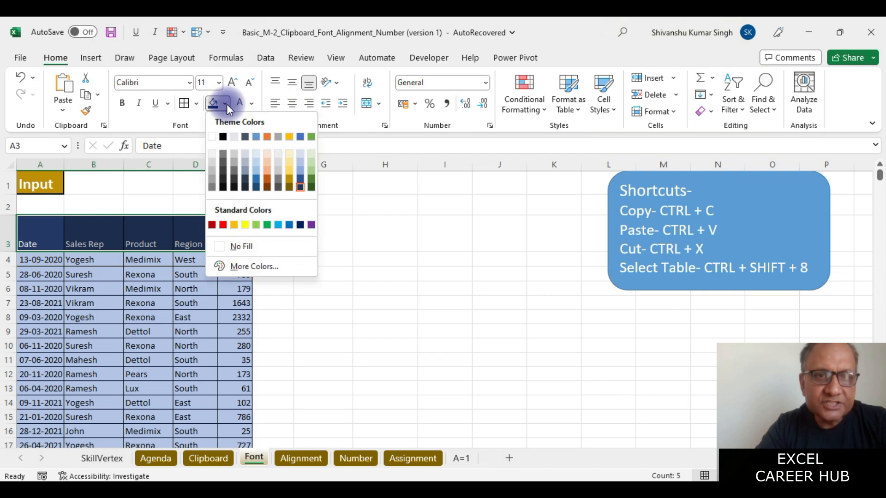
click(300, 224)
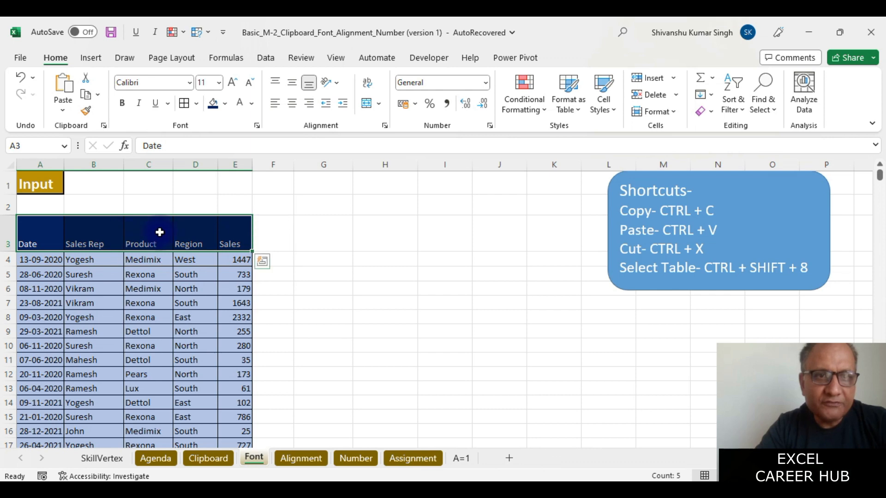
Increase the header row's font size to 16.
click(232, 87)
click(232, 87)
click(232, 88)
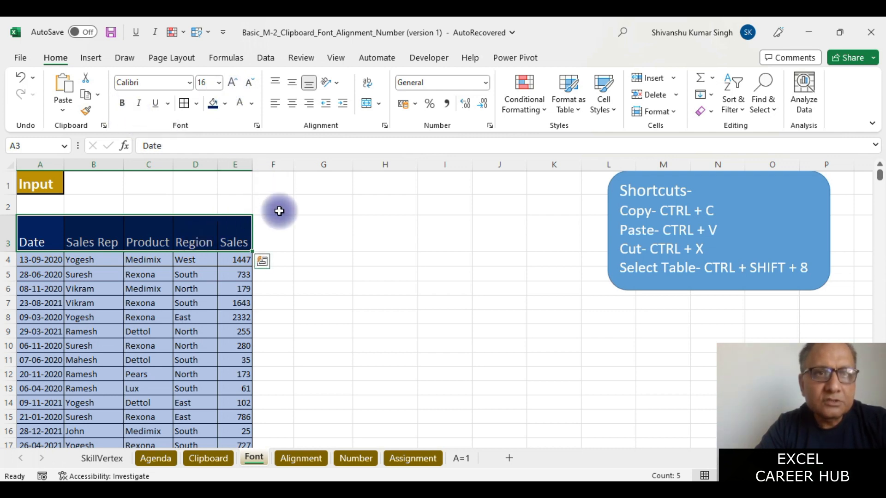
Make the header text bold and italic with a double underline.
click(123, 104)
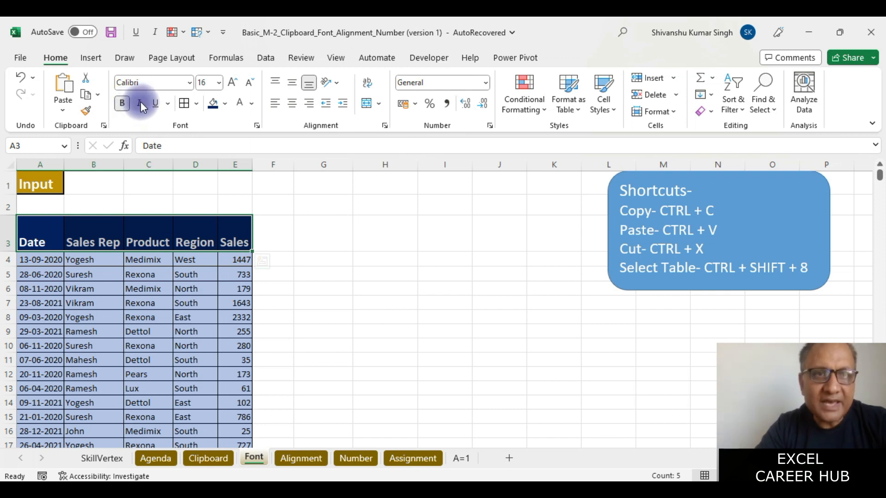
click(140, 103)
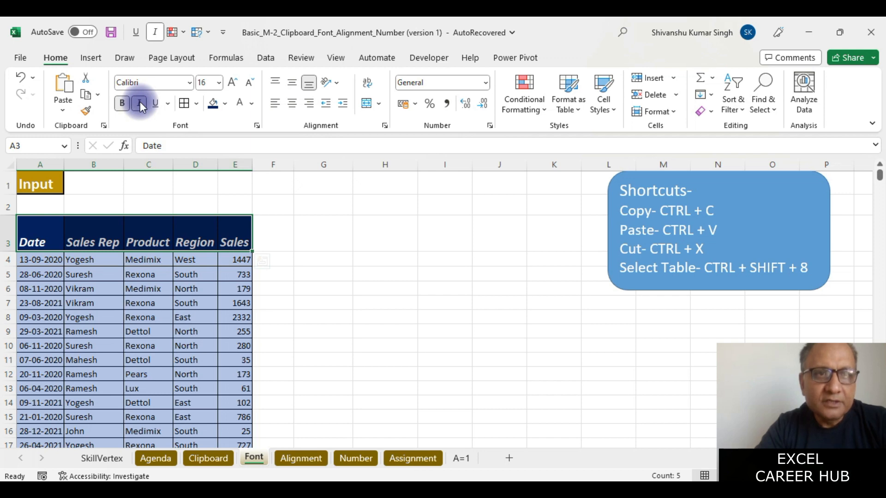
click(156, 103)
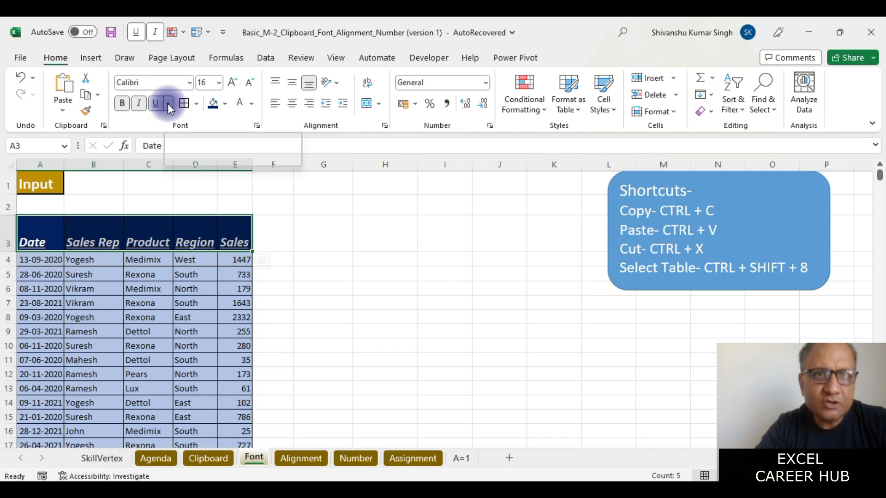
click(168, 104)
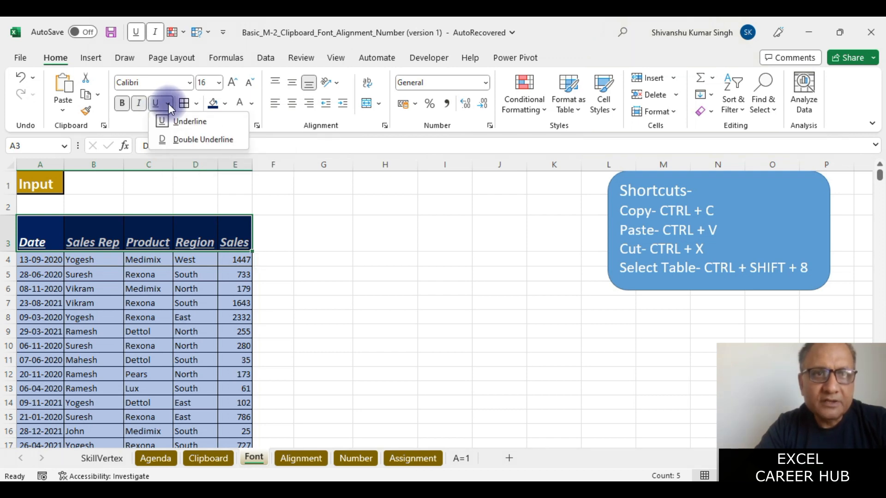
click(181, 139)
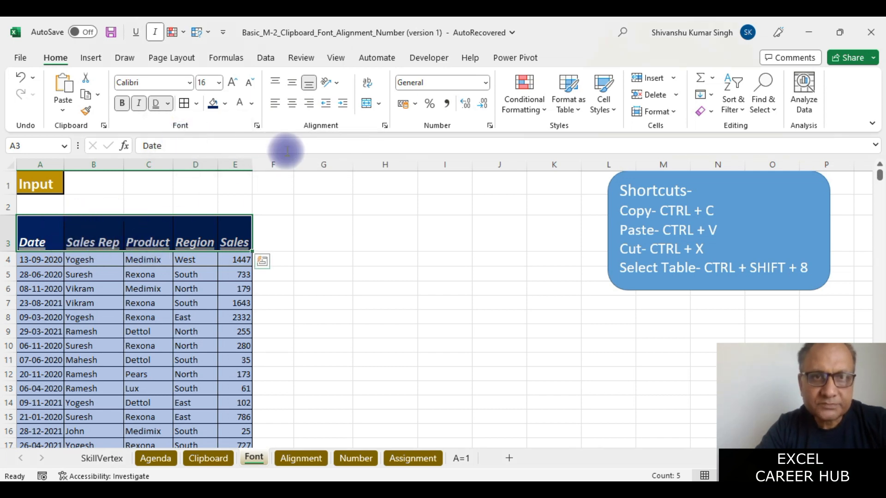
Middle-align the header text vertically and change its font to Amasis MT Pro Black.
click(292, 84)
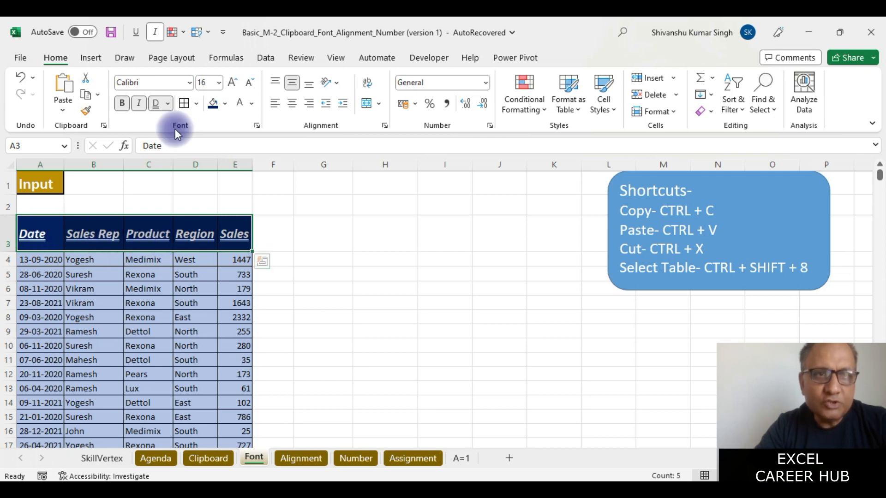
click(189, 82)
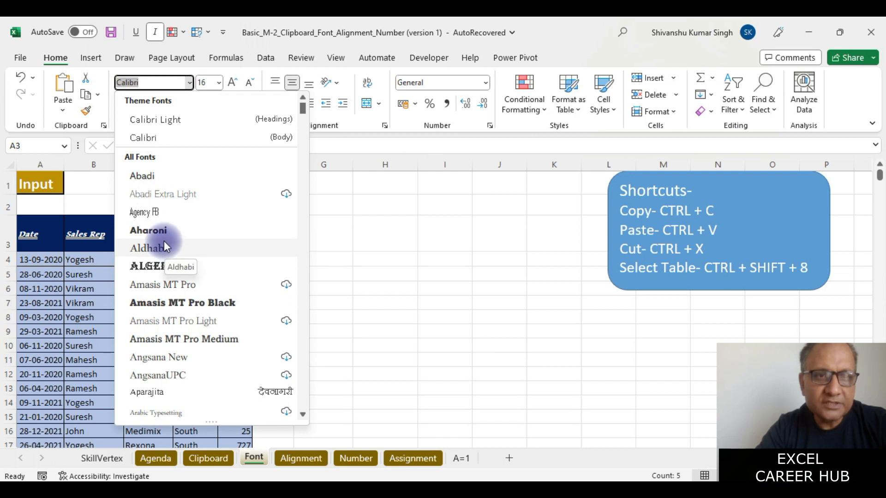
click(192, 305)
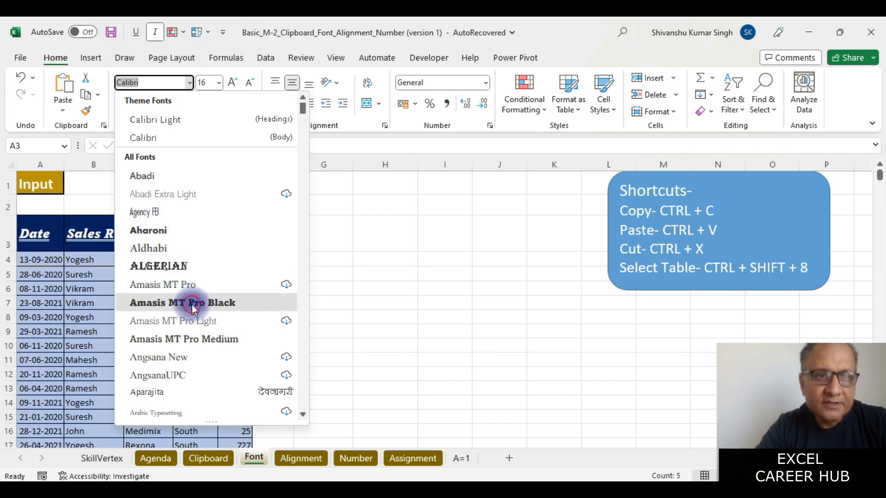
Autofit the widths of columns A through E to their contents so the header labels fit.
click(123, 166)
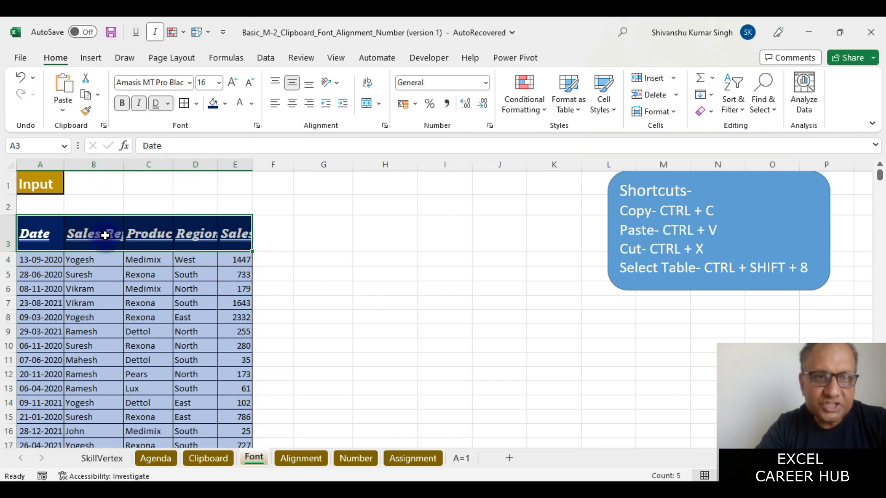
click(42, 162)
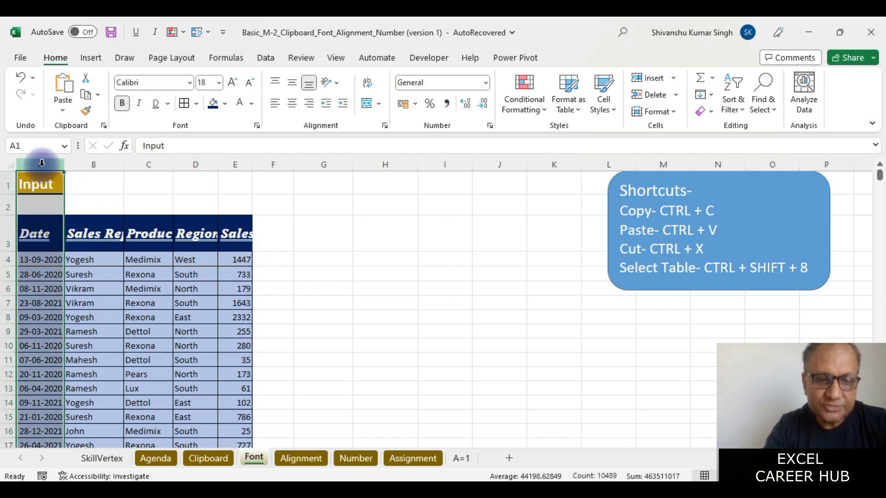
key(shift+Right)
key(shift+Right)
key(shift+Right)
key(shift+Right)
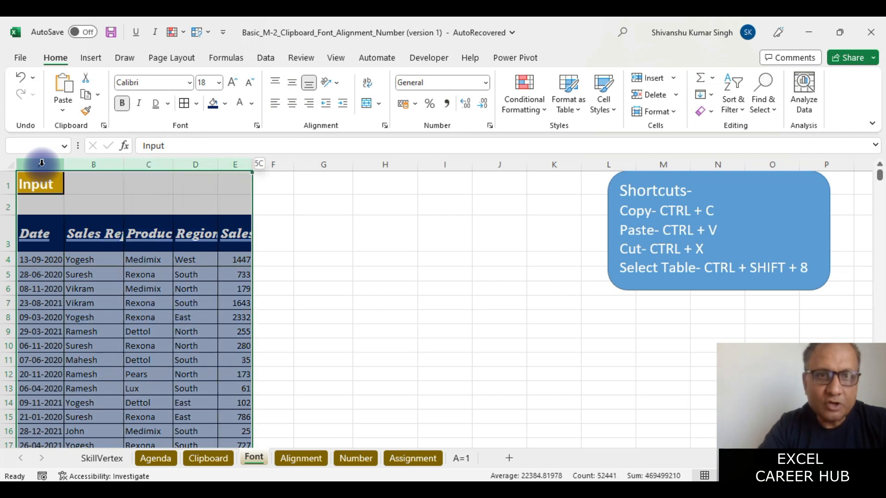
double_click(218, 165)
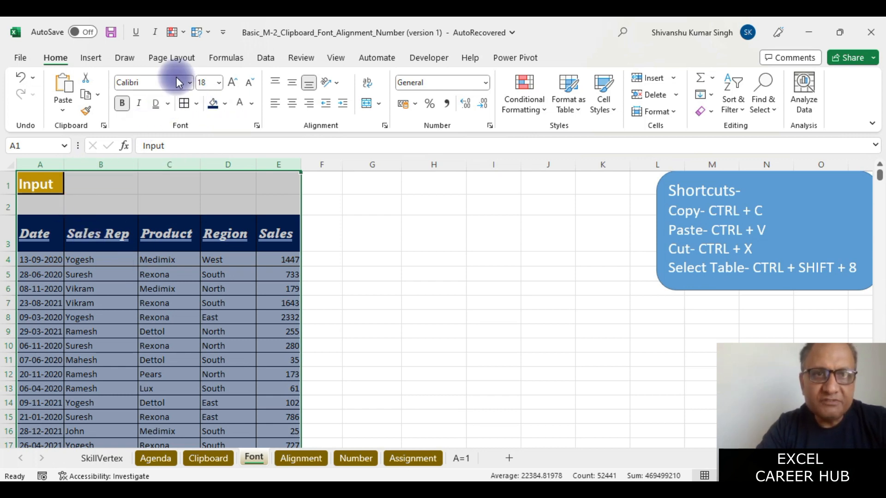
Increase the font size of columns A through E to 22, and reduce it to 16.
click(234, 85)
click(234, 85)
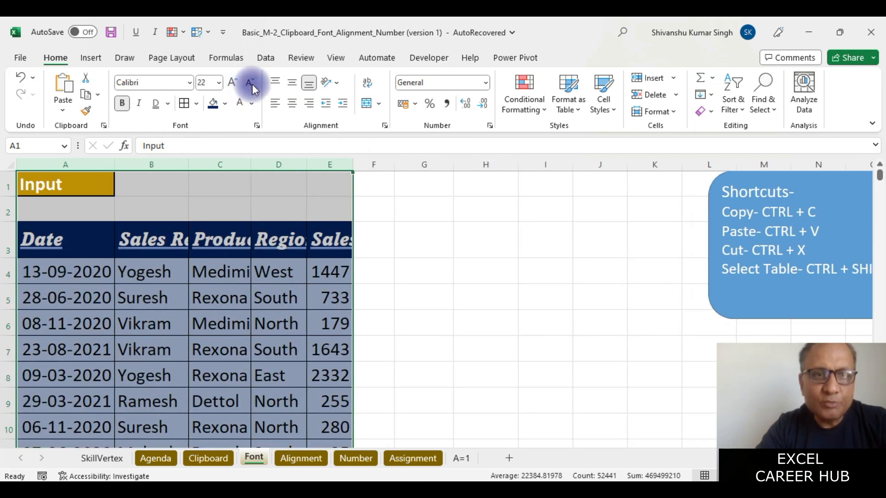
click(252, 85)
click(251, 84)
click(252, 84)
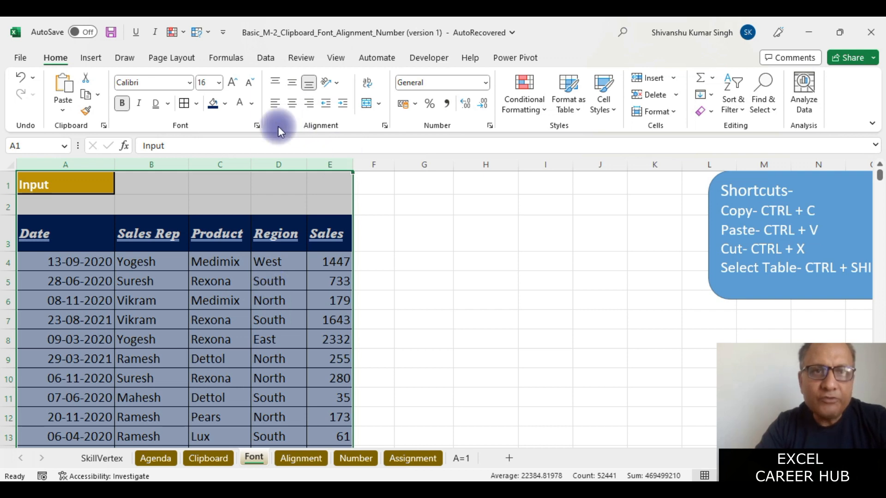
click(251, 105)
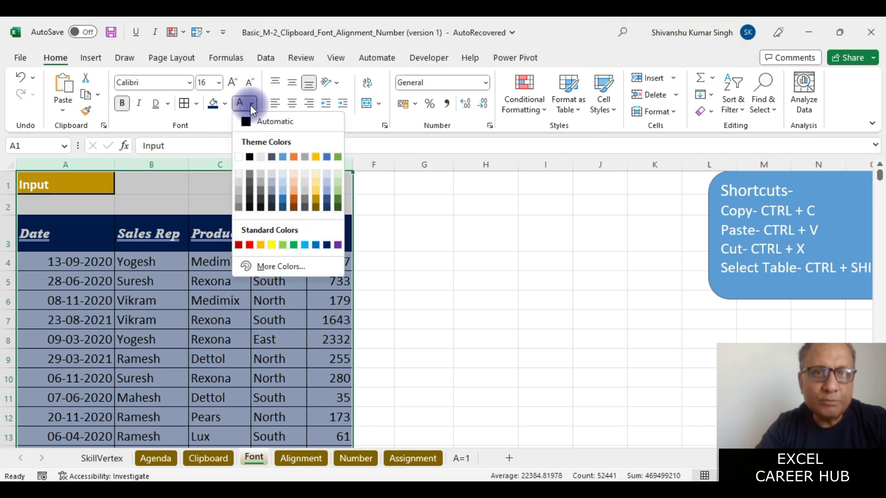
click(251, 104)
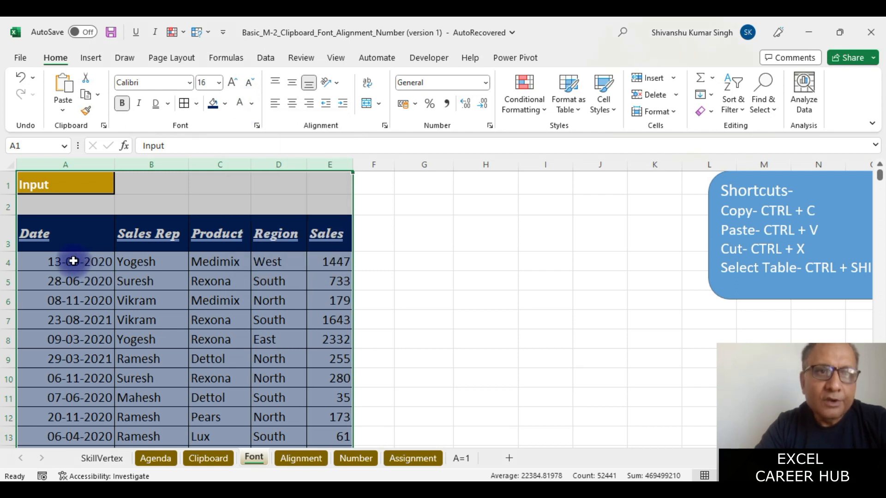
Apply red double-line outline and inside borders to the whole table, starting from the Date header in A3.
click(73, 234)
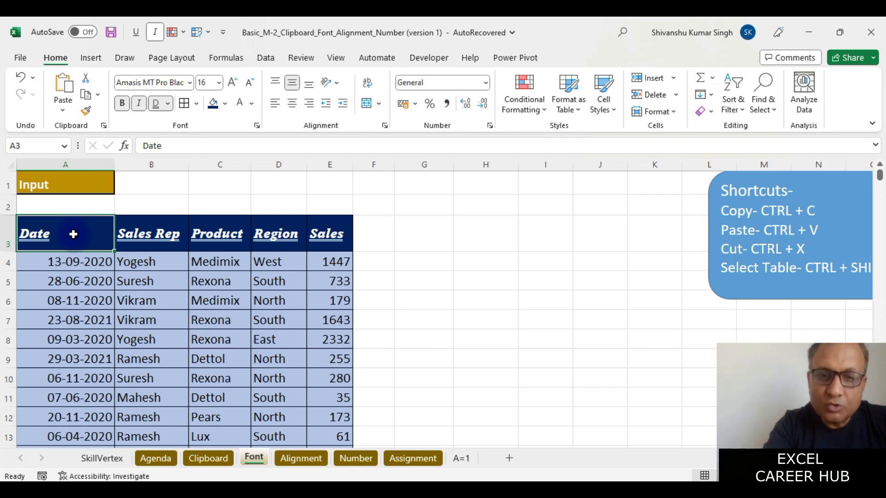
key(ctrl+shift+End)
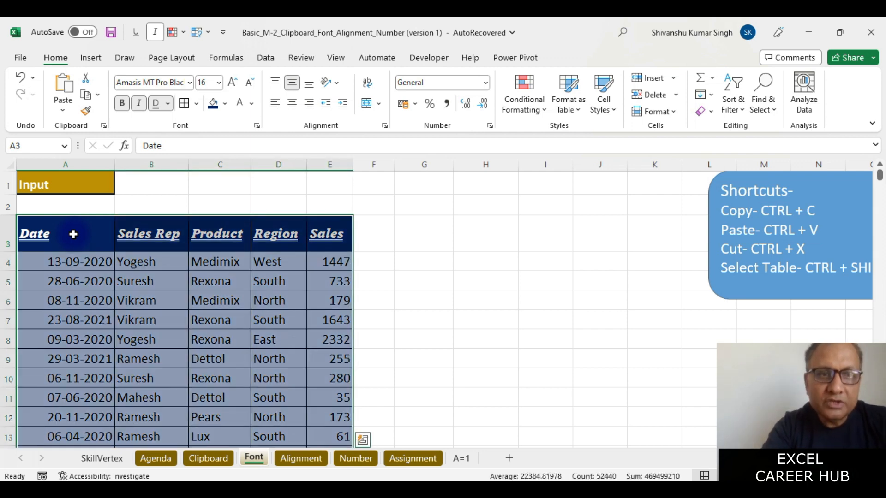
click(196, 104)
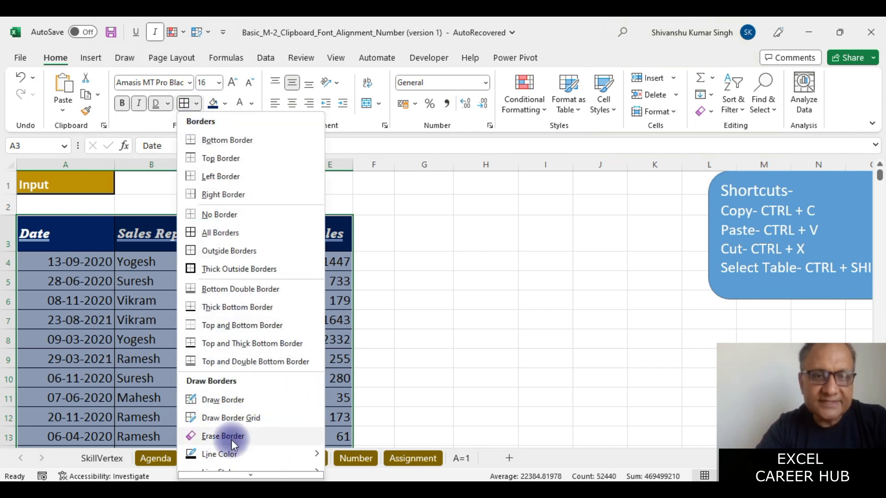
mouse_move(267, 476)
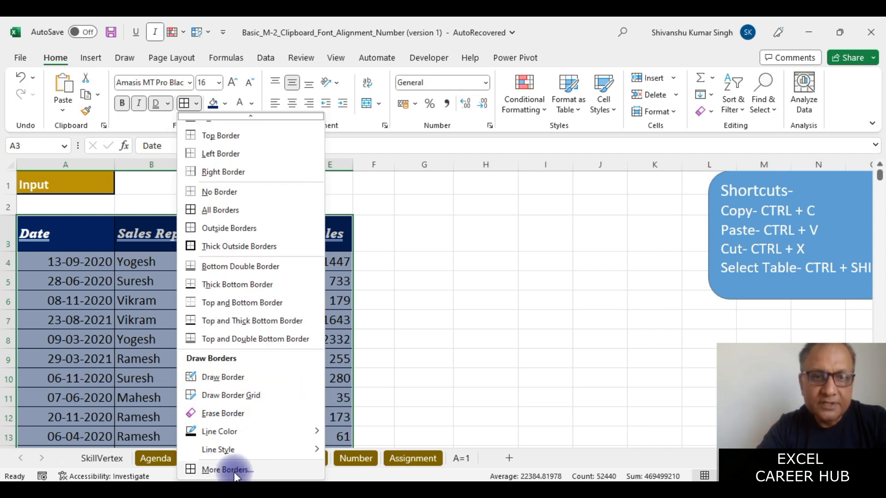
click(234, 472)
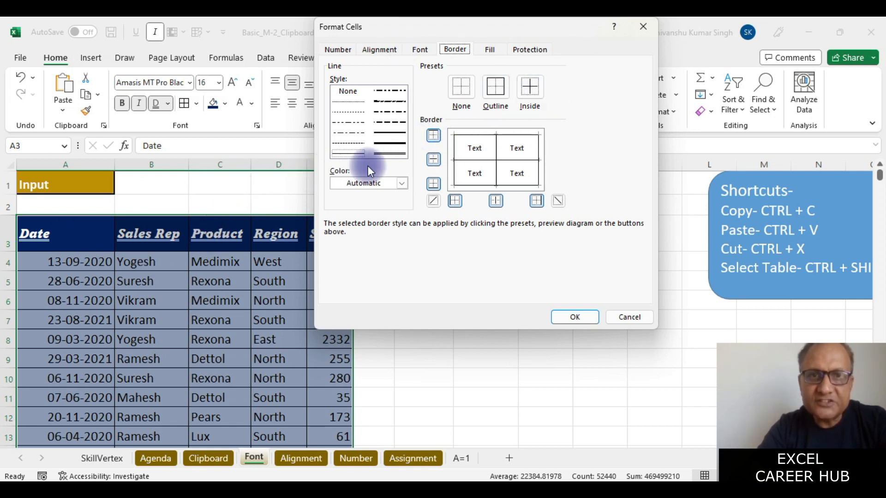
click(388, 153)
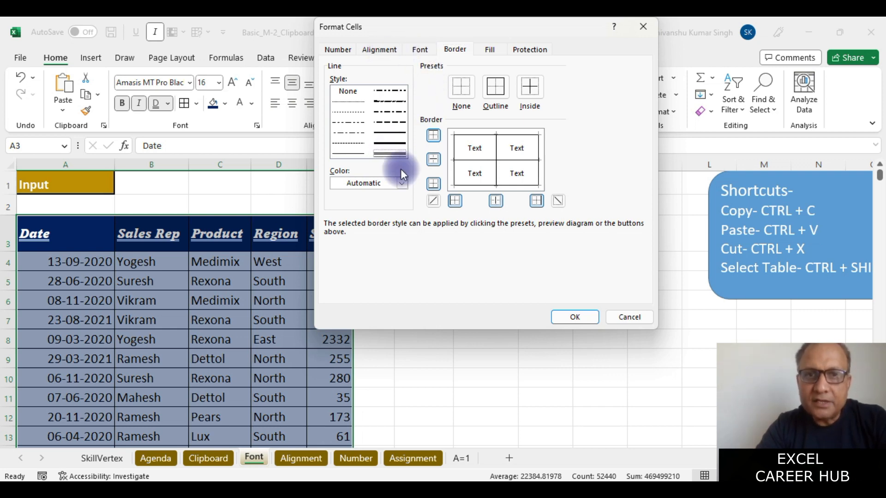
click(402, 184)
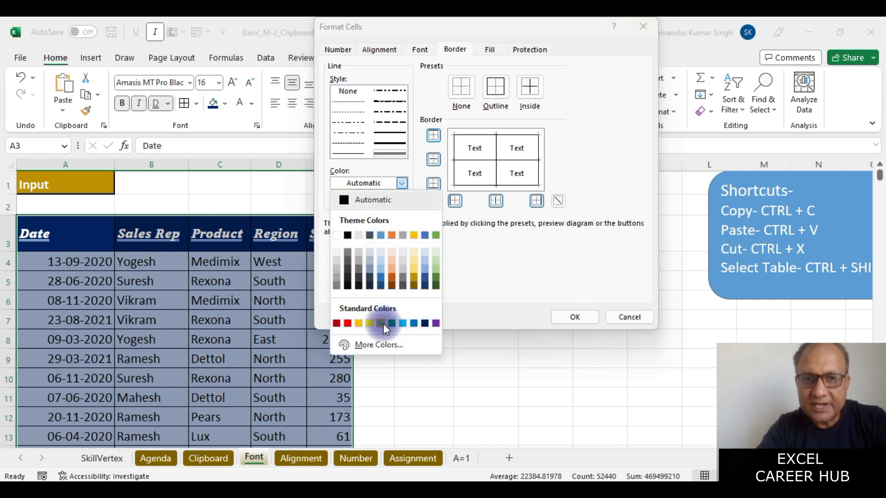
click(347, 323)
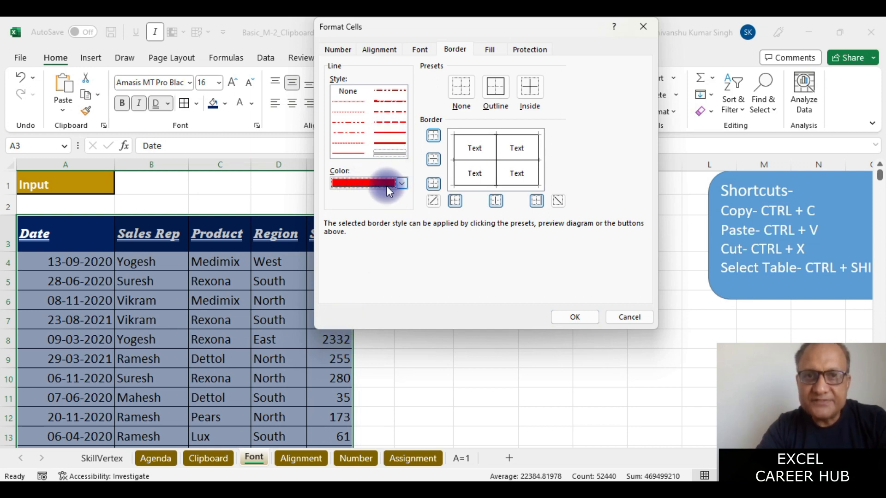
click(500, 93)
click(528, 93)
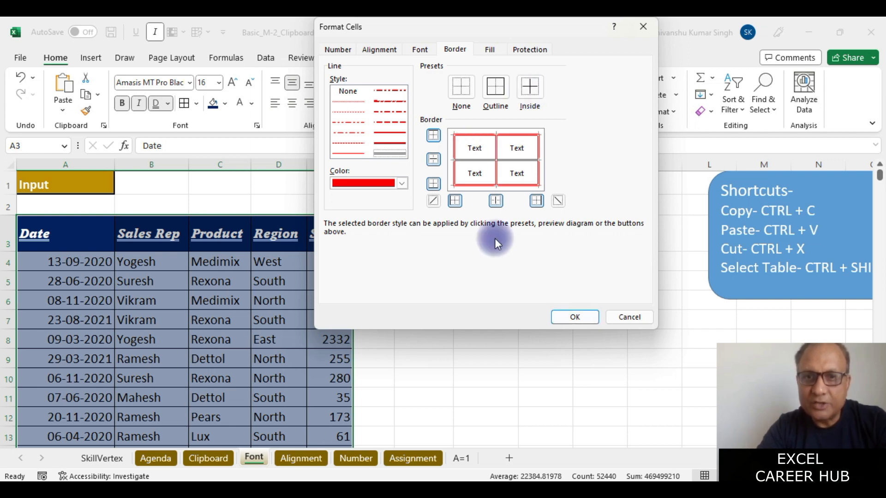
click(574, 319)
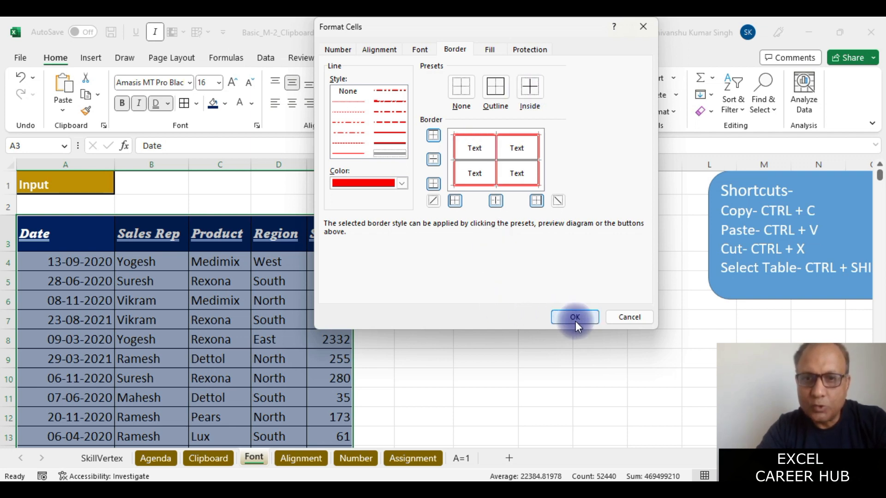